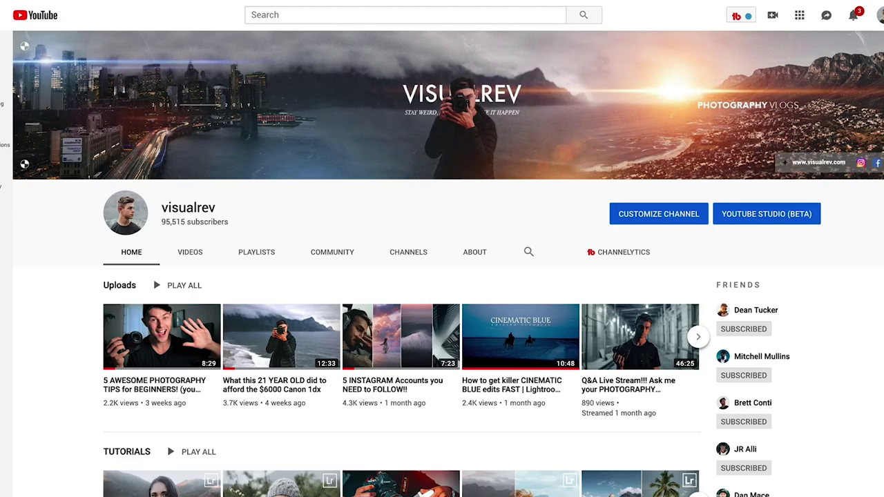
- Scroll down the YouTube channel's home page to browse its editing tutorials
{"action": "scroll", "coordinate": [200, 413], "scroll_direction": "down", "scroll_amount": 3}
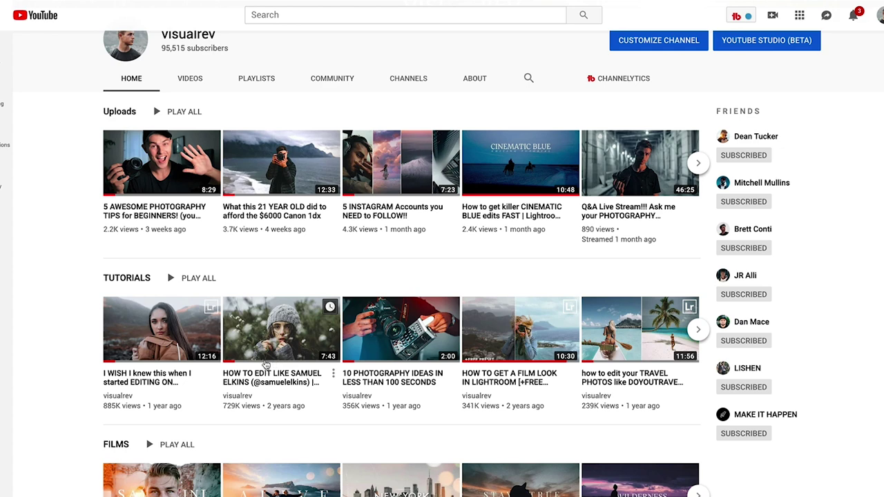
- Scroll back up to the top of the YouTube channel page
{"action": "scroll", "coordinate": [266, 364], "scroll_direction": "up", "scroll_amount": 1}
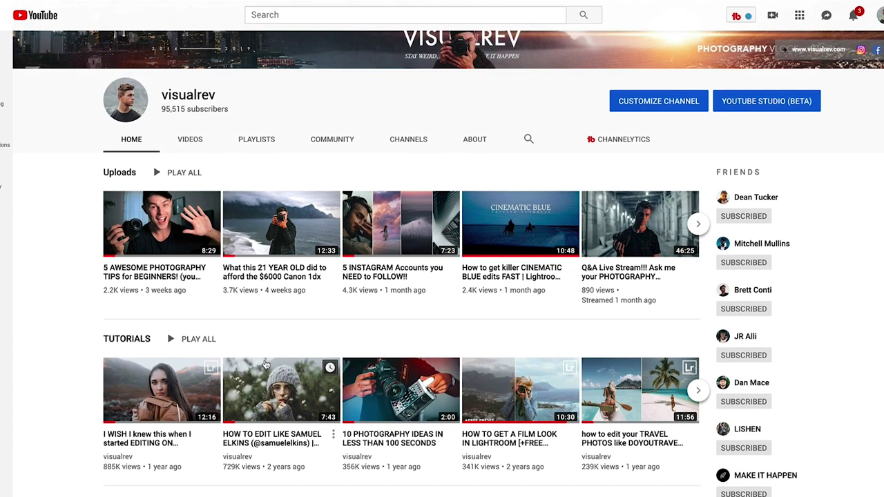
{"action": "scroll", "coordinate": [266, 364], "scroll_direction": "up", "scroll_amount": 1}
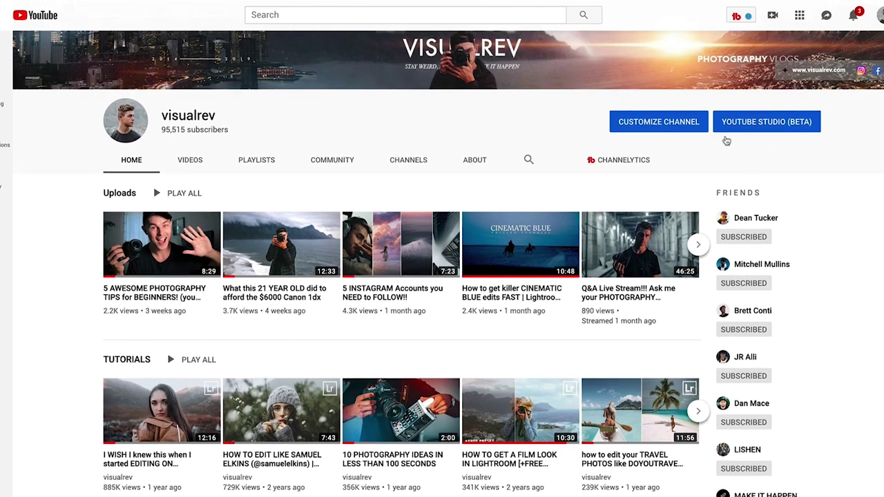
{"action": "scroll", "coordinate": [511, 176], "scroll_direction": "up", "scroll_amount": 2}
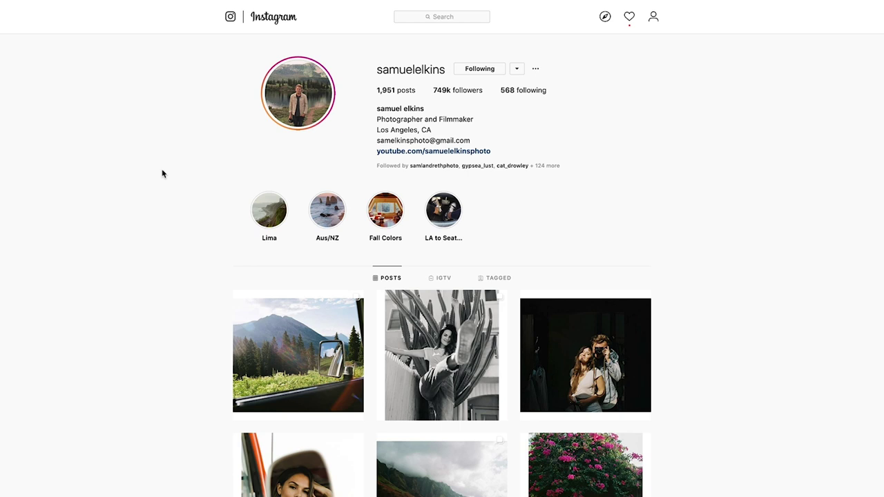
{"action": "scroll", "coordinate": [163, 173], "scroll_direction": "down", "scroll_amount": 3}
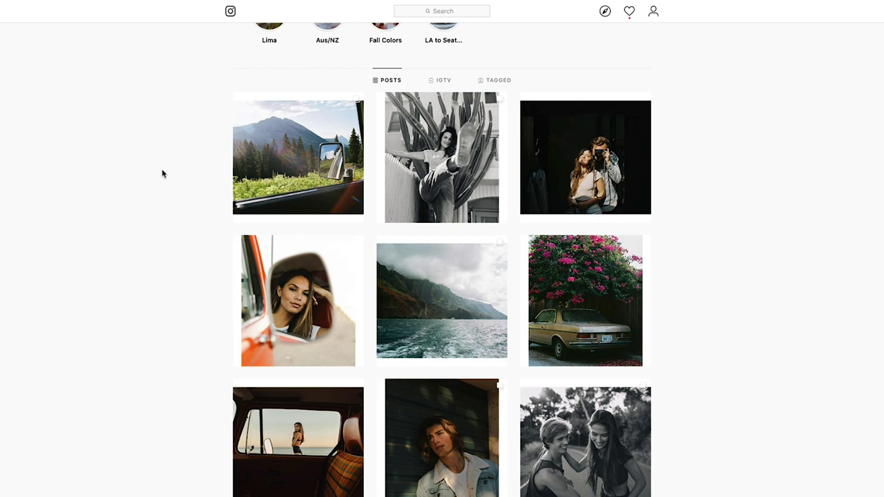
{"action": "scroll", "coordinate": [163, 174], "scroll_direction": "down", "scroll_amount": 1}
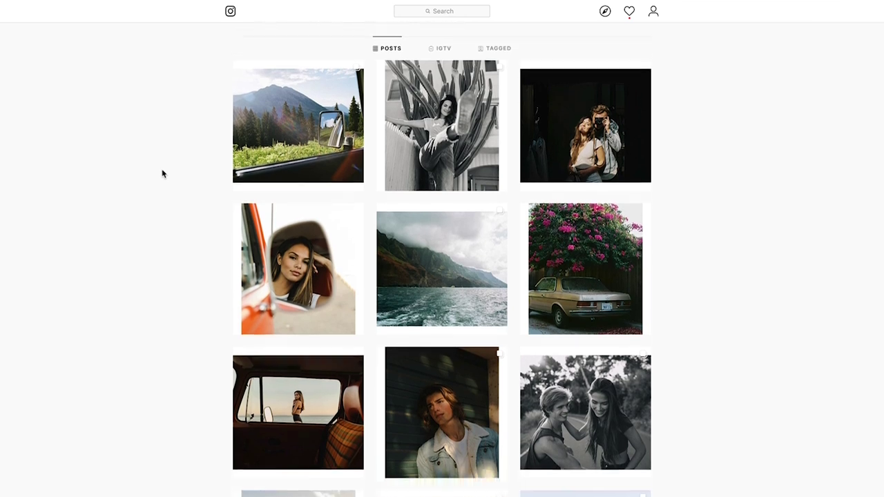
{"action": "scroll", "coordinate": [162, 173], "scroll_direction": "down", "scroll_amount": 5}
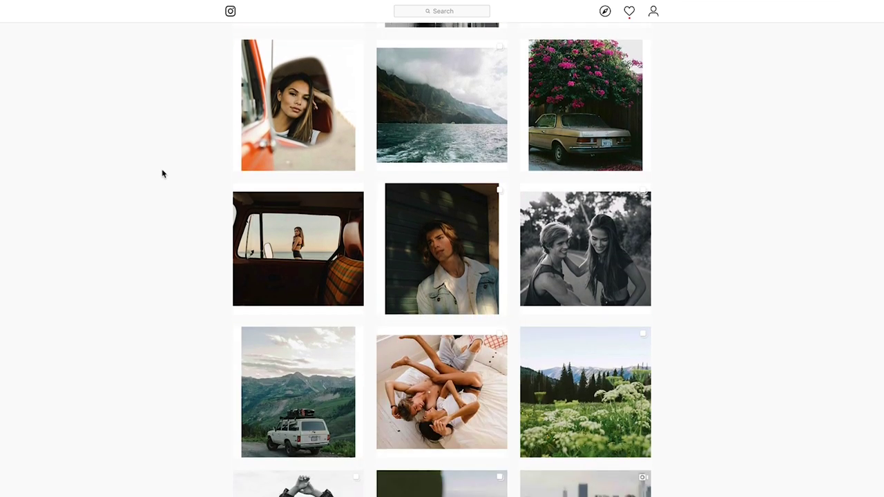
{"action": "scroll", "coordinate": [163, 175], "scroll_direction": "down", "scroll_amount": 2}
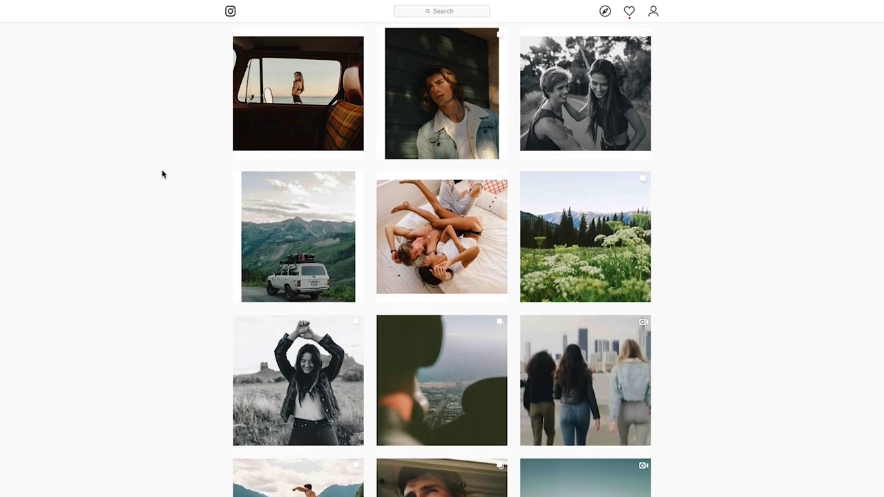
{"action": "scroll", "coordinate": [162, 174], "scroll_direction": "down", "scroll_amount": 3}
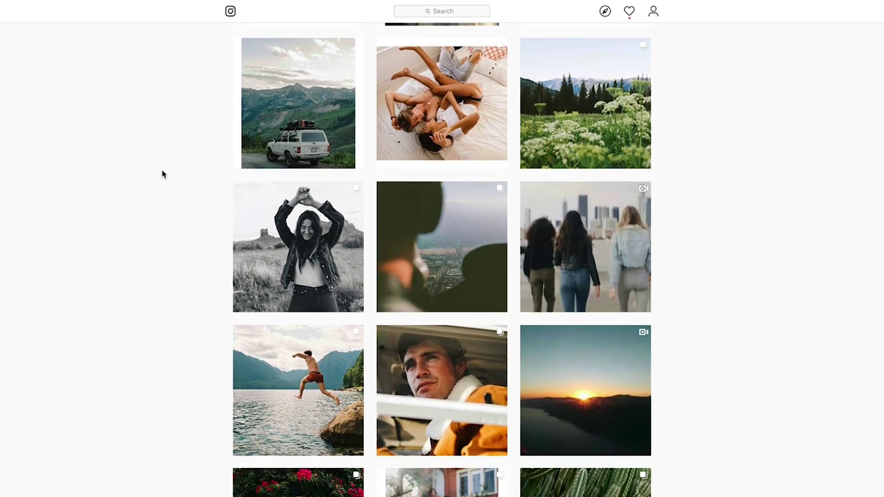
{"action": "scroll", "coordinate": [162, 174], "scroll_direction": "down", "scroll_amount": 3}
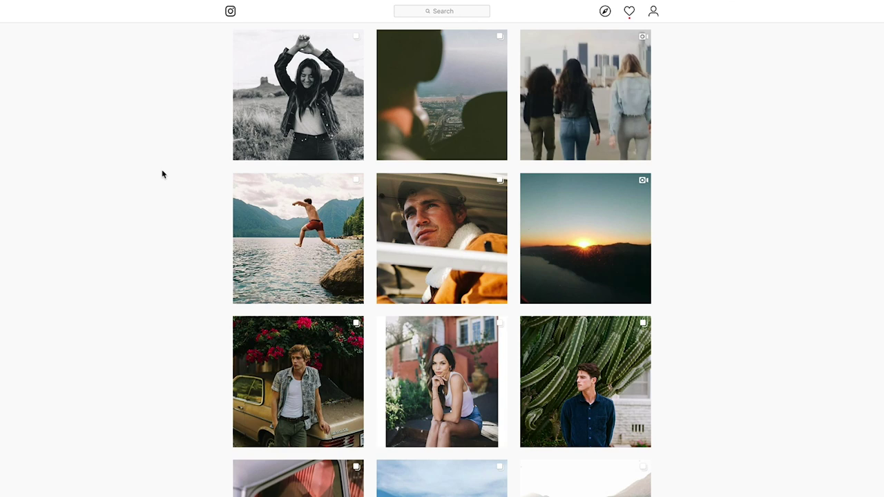
{"action": "scroll", "coordinate": [162, 174], "scroll_direction": "down", "scroll_amount": 2}
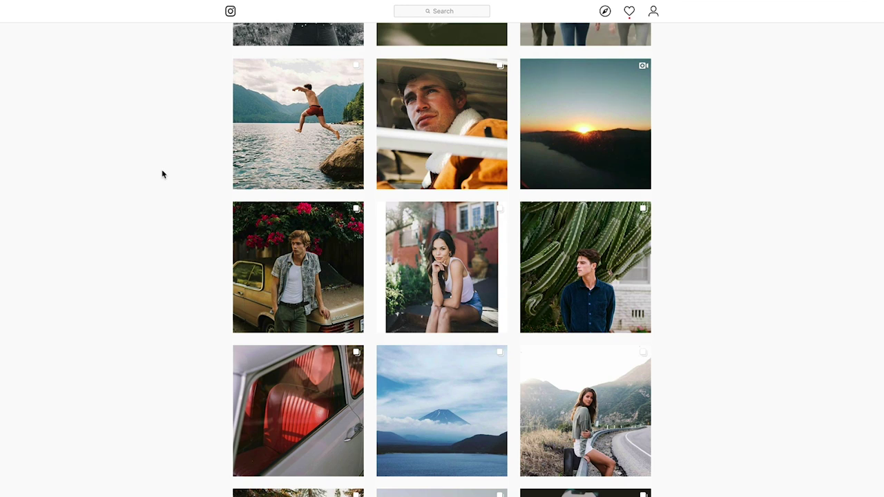
{"action": "scroll", "coordinate": [163, 174], "scroll_direction": "down", "scroll_amount": 1}
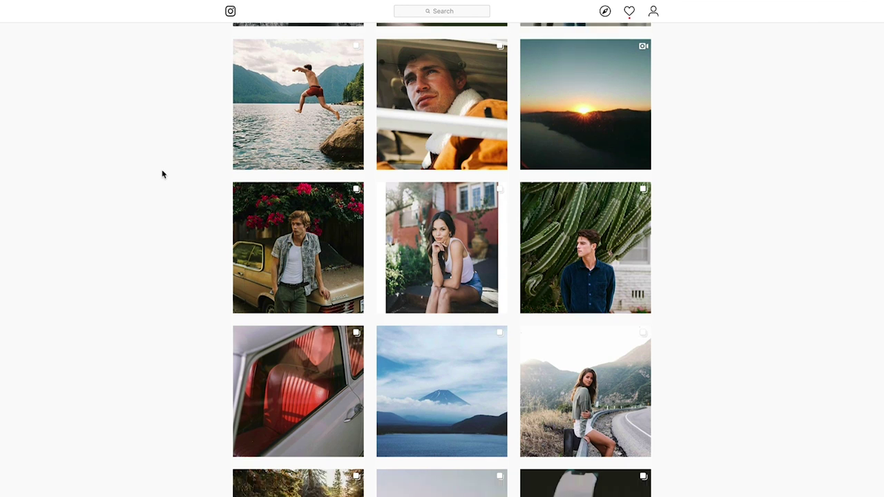
{"action": "scroll", "coordinate": [162, 174], "scroll_direction": "down", "scroll_amount": 3}
{"action": "scroll", "coordinate": [162, 174], "scroll_direction": "down", "scroll_amount": 3}
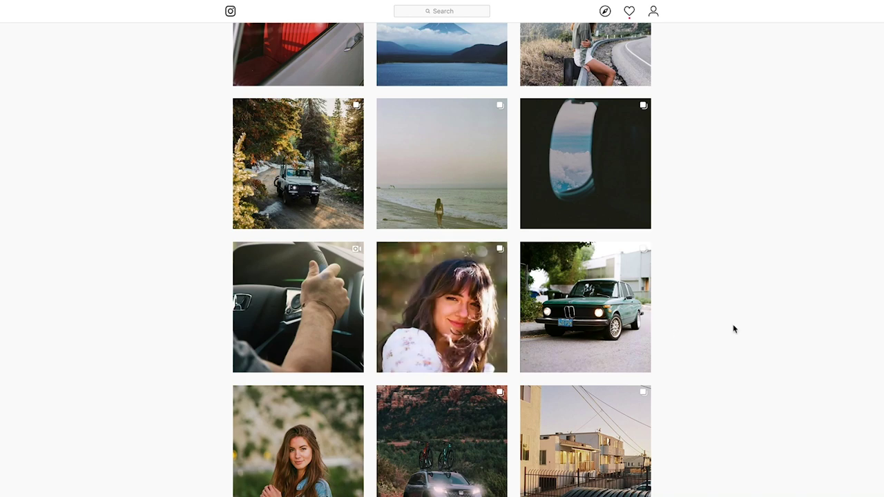
{"action": "scroll", "coordinate": [733, 329], "scroll_direction": "down", "scroll_amount": 7}
{"action": "scroll", "coordinate": [733, 330], "scroll_direction": "down", "scroll_amount": 3}
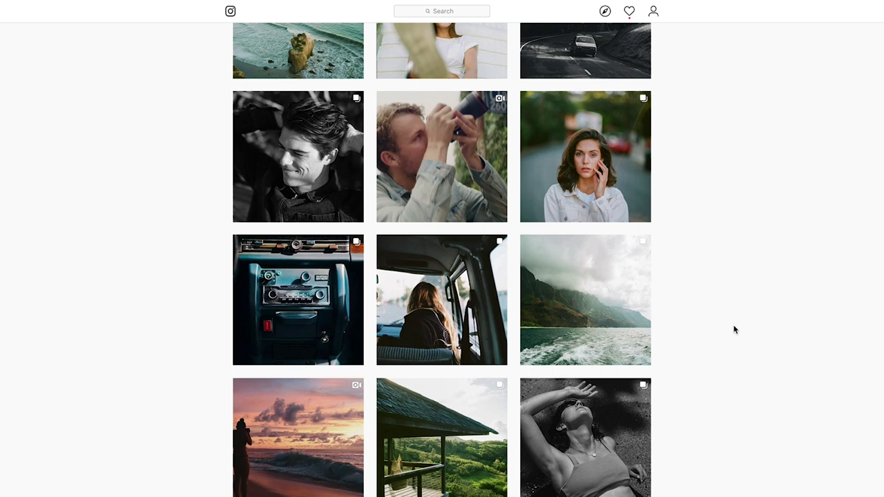
- Scroll through the photographer's Instagram post grid
{"action": "scroll", "coordinate": [734, 329], "scroll_direction": "down", "scroll_amount": 1}
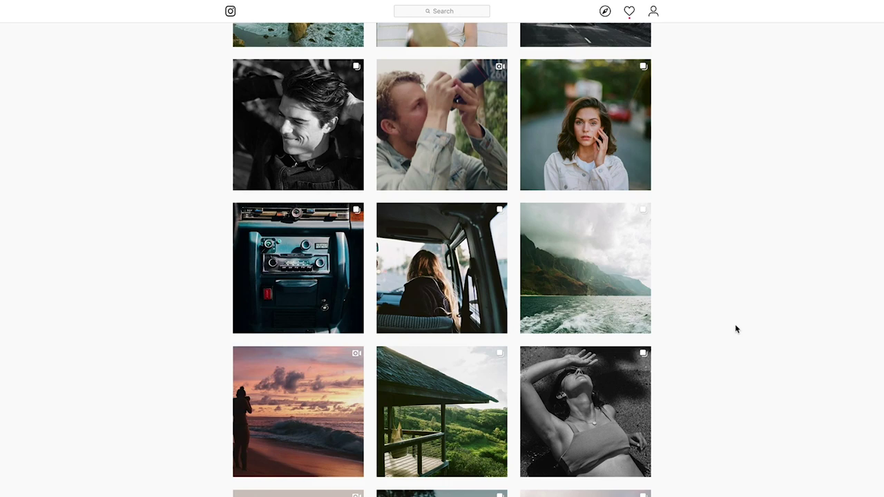
{"action": "scroll", "coordinate": [736, 330], "scroll_direction": "down", "scroll_amount": 5}
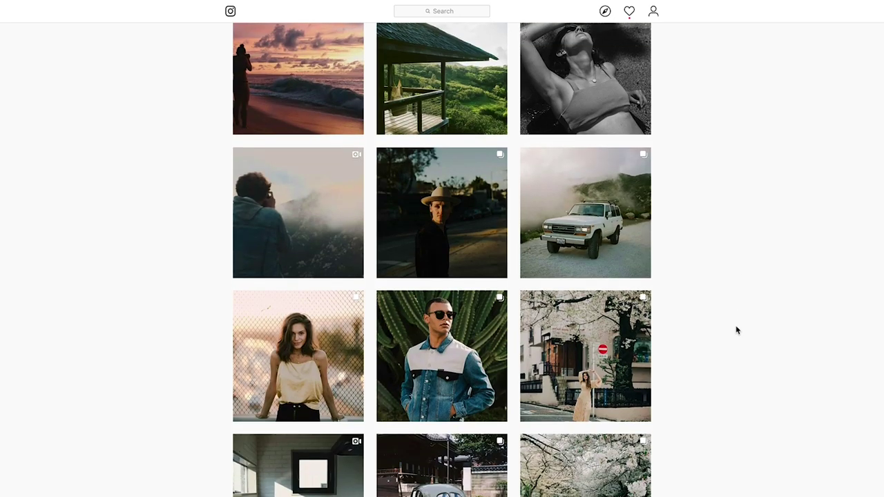
{"action": "scroll", "coordinate": [736, 330], "scroll_direction": "up", "scroll_amount": 2}
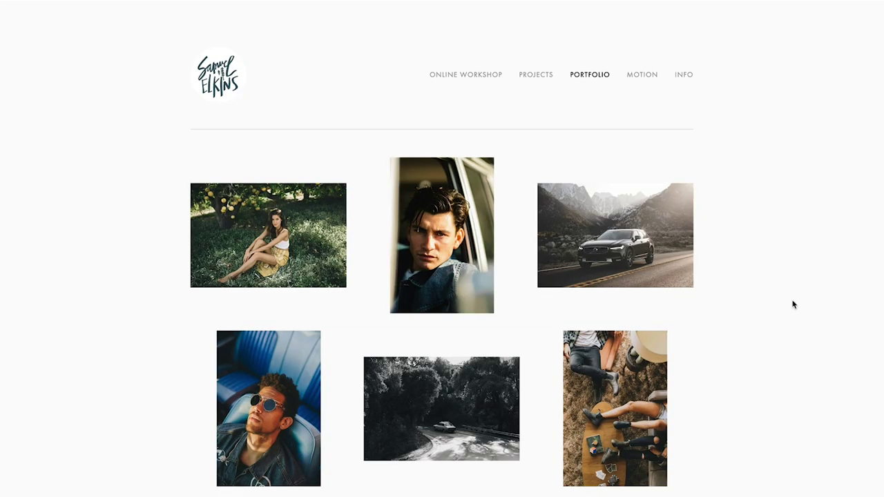
- Scroll down through the portfolio's portrait, car and landscape shots
{"action": "scroll", "coordinate": [793, 305], "scroll_direction": "down", "scroll_amount": 2}
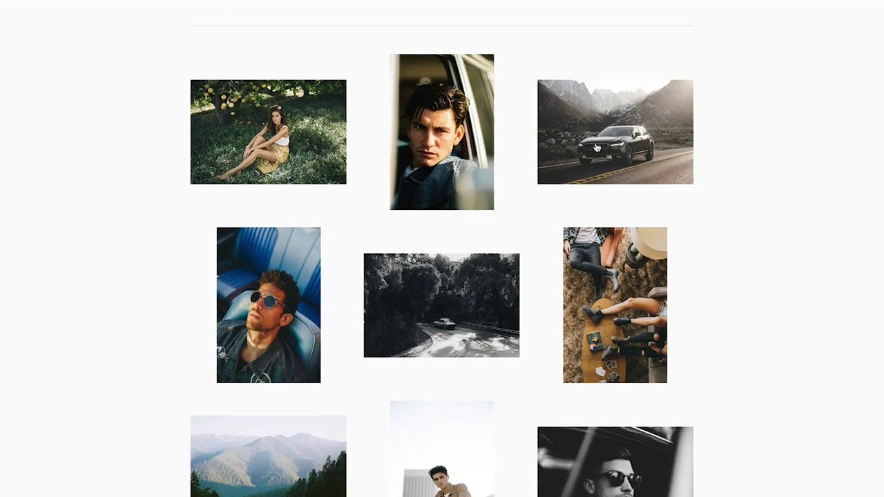
{"action": "scroll", "coordinate": [770, 251], "scroll_direction": "down", "scroll_amount": 4}
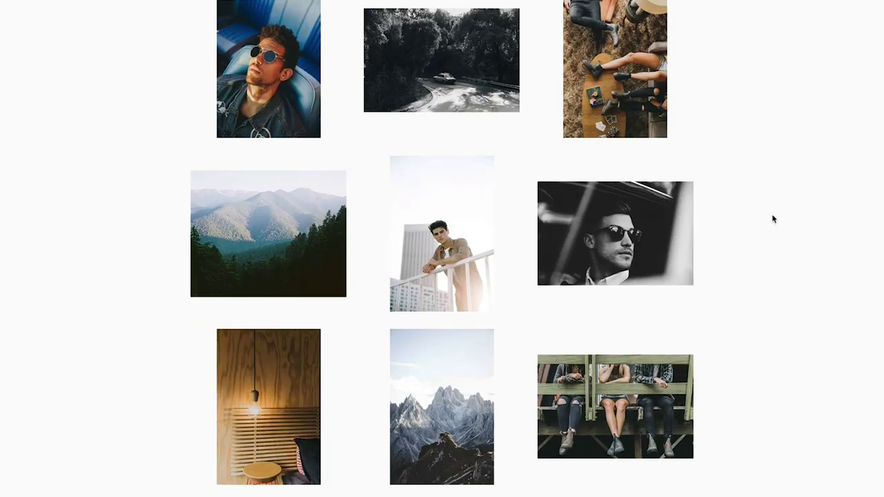
{"action": "scroll", "coordinate": [777, 282], "scroll_direction": "down", "scroll_amount": 12}
{"action": "scroll", "coordinate": [777, 283], "scroll_direction": "down", "scroll_amount": 15}
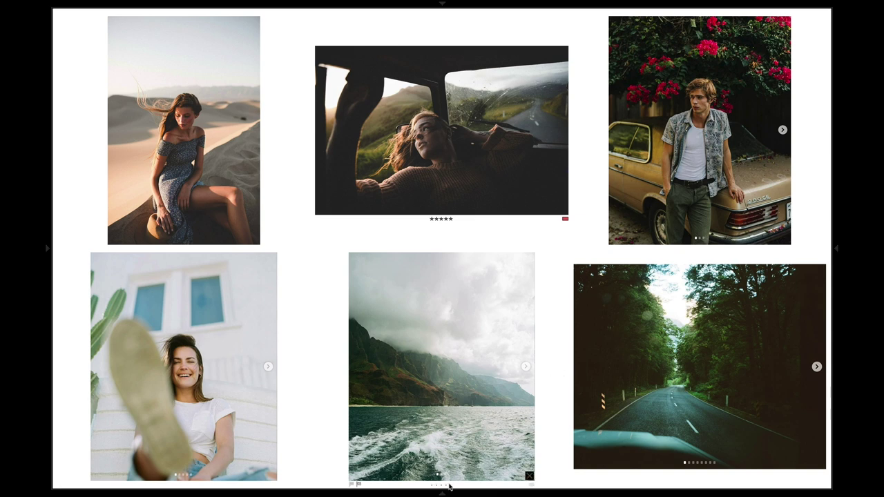
- Set up Reference View with the car-window photo as reference beside the waterfall portrait
{"action": "mouse_move", "coordinate": [442, 493]}
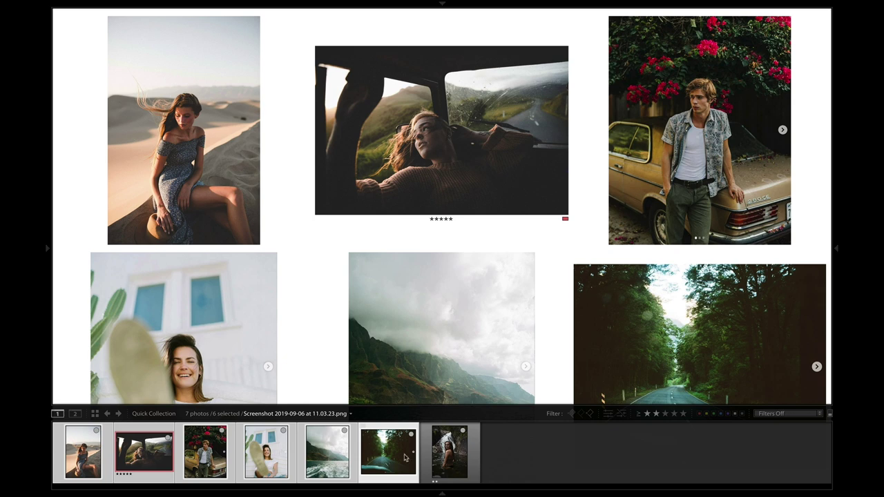
{"action": "left_click", "coordinate": [445, 466]}
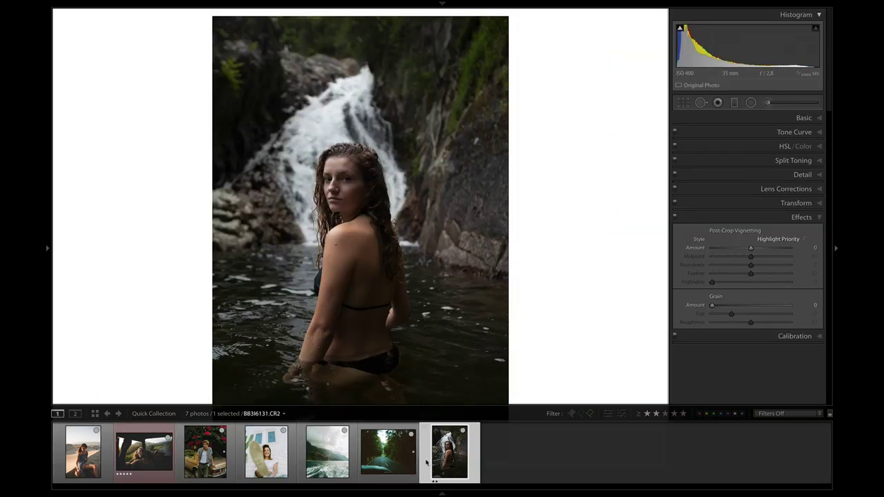
{"action": "left_click", "coordinate": [140, 450]}
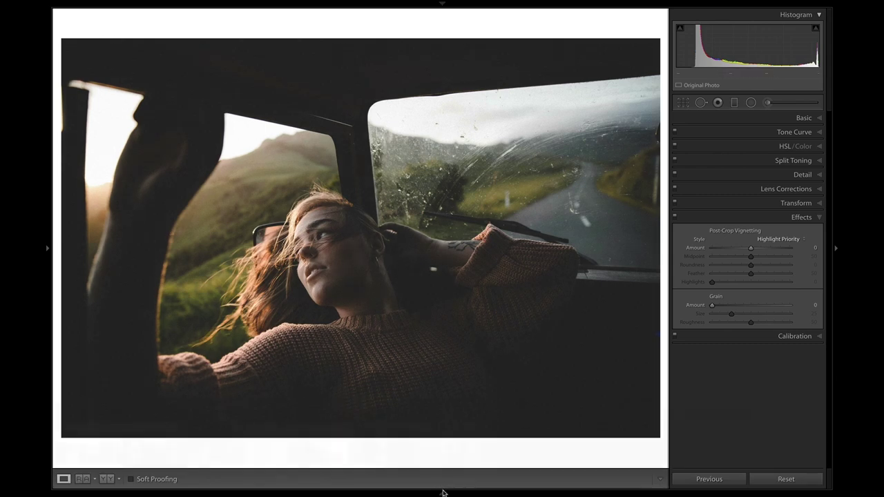
{"action": "mouse_move", "coordinate": [443, 492]}
{"action": "key", "text": "shift+r"}
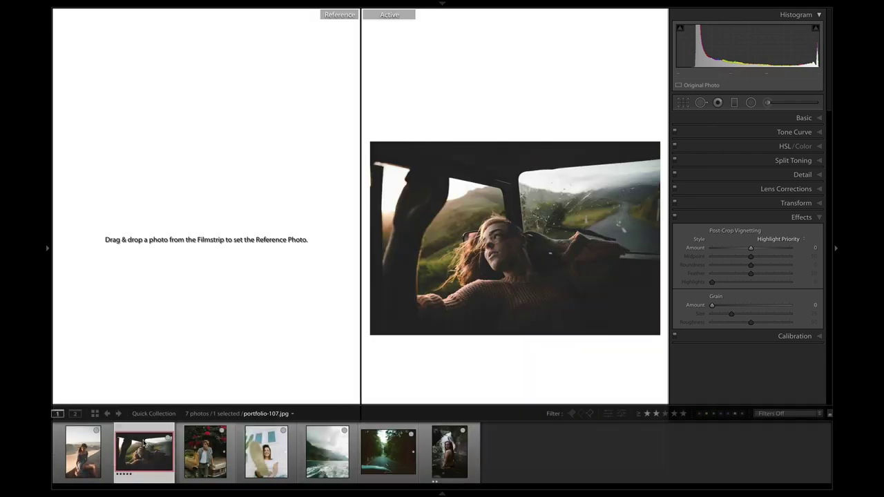
{"action": "left_click_drag", "start_coordinate": [145, 449], "coordinate": [160, 304]}
{"action": "left_click", "coordinate": [441, 456]}
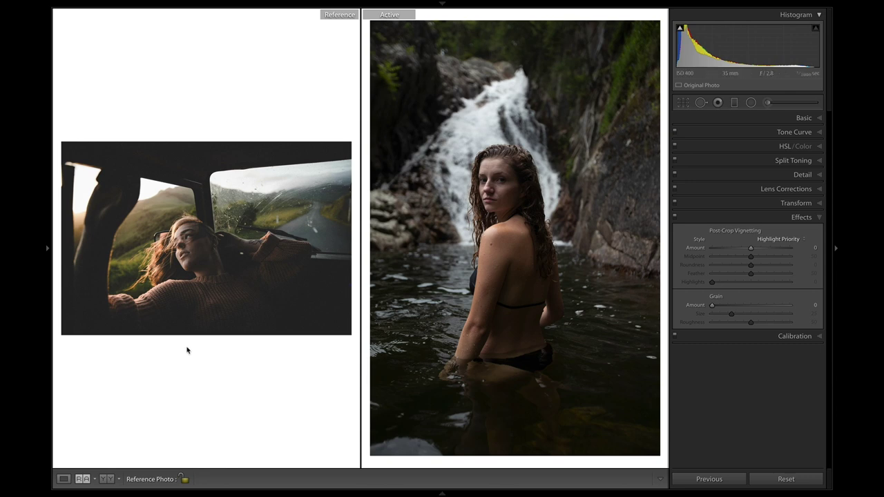
{"action": "left_click", "coordinate": [821, 118]}
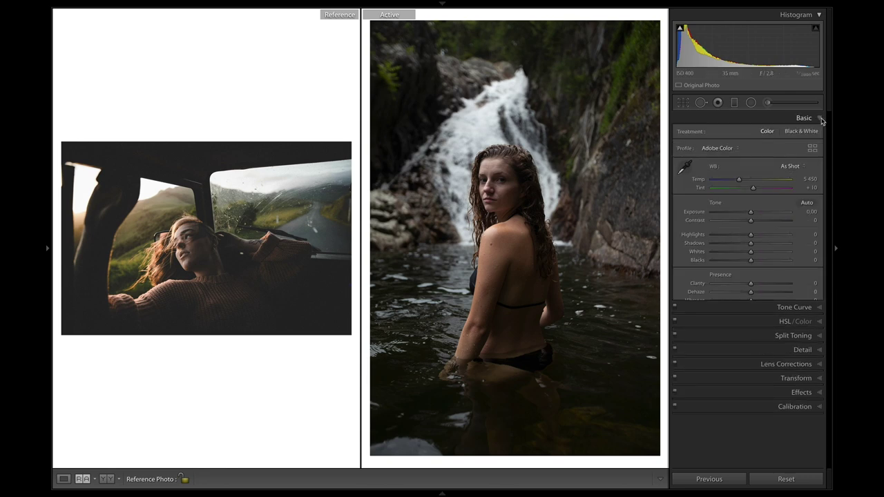
- Set Basic sliders to Highlights −26, Shadows +30, Whites +14 and Blacks −21
{"action": "mouse_move", "coordinate": [751, 235]}
{"action": "left_mouse_down"}
{"action": "mouse_move", "coordinate": [742, 236]}
{"action": "mouse_move", "coordinate": [763, 246]}
{"action": "left_mouse_up"}
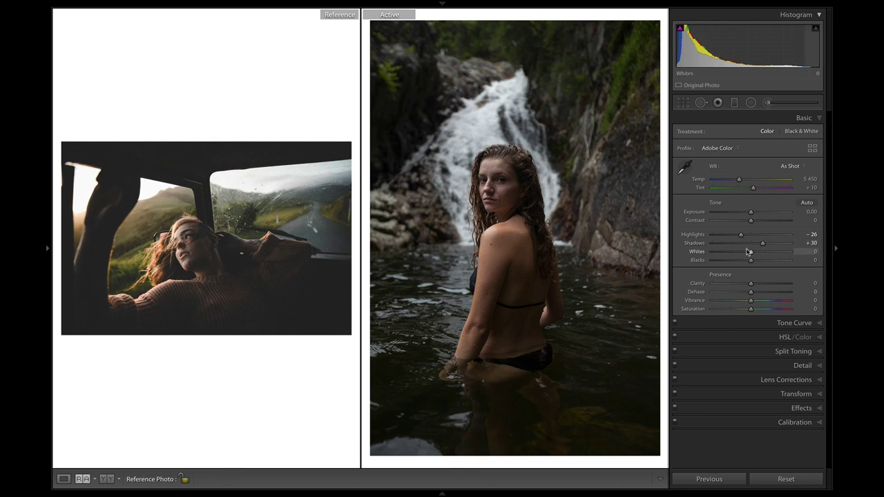
{"action": "mouse_move", "coordinate": [748, 254]}
{"action": "left_mouse_down"}
{"action": "mouse_move", "coordinate": [756, 255]}
{"action": "mouse_move", "coordinate": [744, 263]}
{"action": "left_mouse_up"}
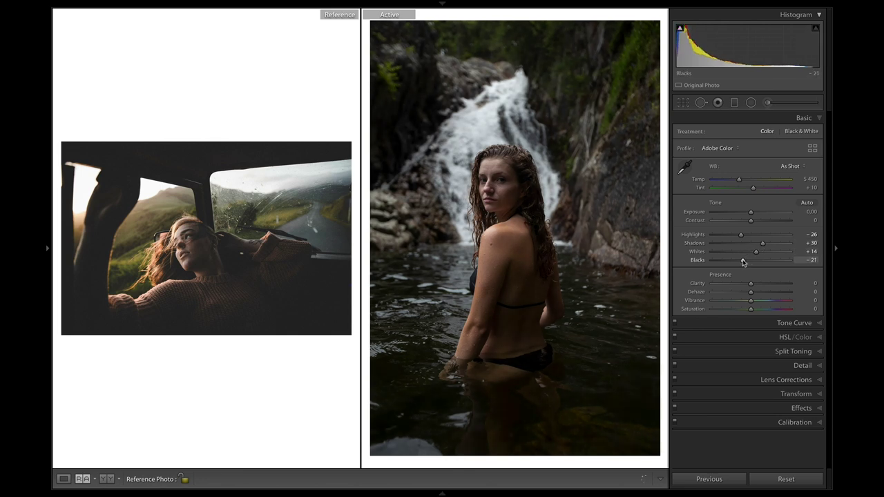
{"action": "left_click", "coordinate": [795, 323]}
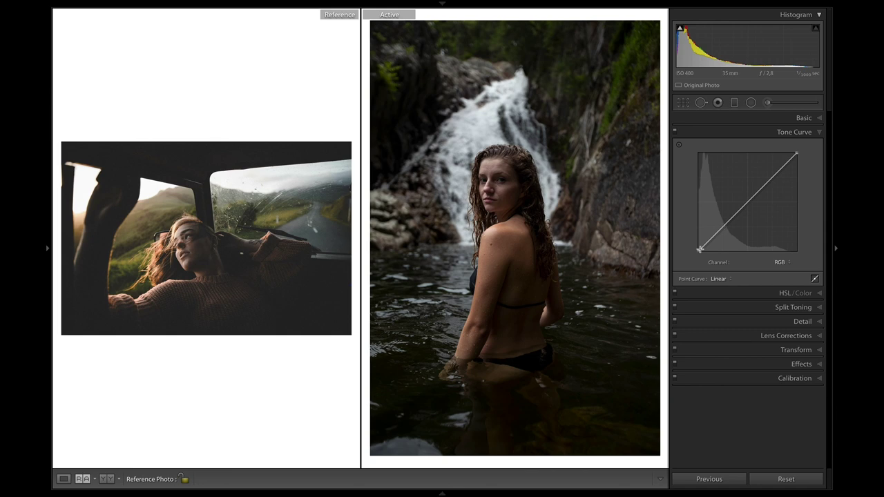
- Lift the curve's black point, add an upper brightening point, and lower the white point
{"action": "left_click_drag", "start_coordinate": [699, 251], "coordinate": [720, 231]}
{"action": "left_click_drag", "start_coordinate": [766, 184], "coordinate": [765, 183]}
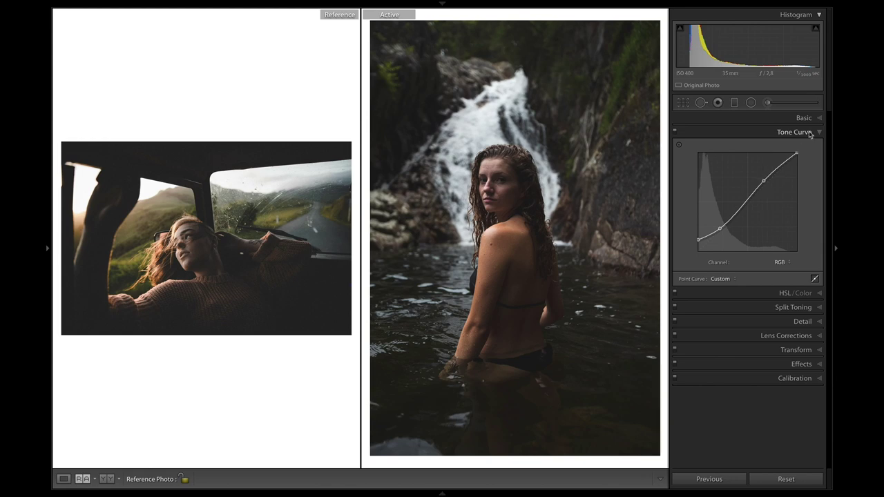
{"action": "left_click_drag", "start_coordinate": [798, 153], "coordinate": [804, 160]}
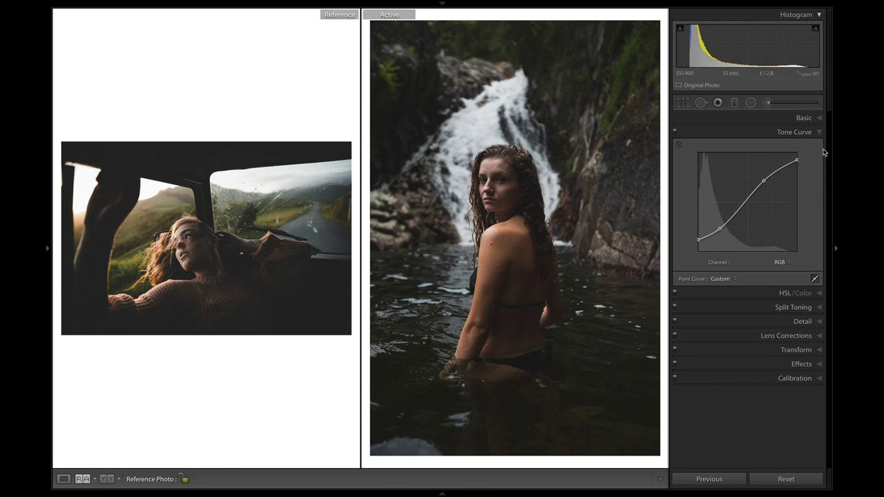
- Add shadow and midtone curve points and raise the black endpoint to fade the blacks
{"action": "key", "text": "alt"}
{"action": "left_click_drag", "start_coordinate": [711, 235], "coordinate": [712, 241]}
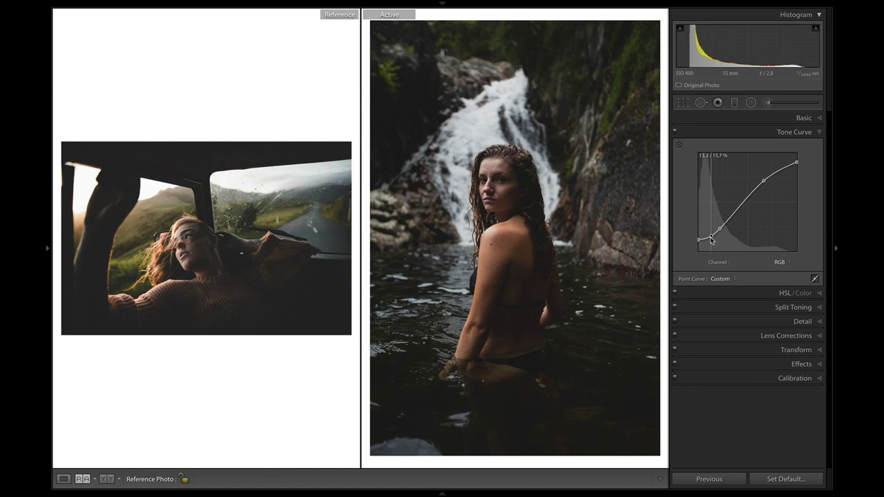
{"action": "left_click_drag", "start_coordinate": [697, 241], "coordinate": [697, 239]}
{"action": "left_click_drag", "start_coordinate": [712, 239], "coordinate": [710, 236]}
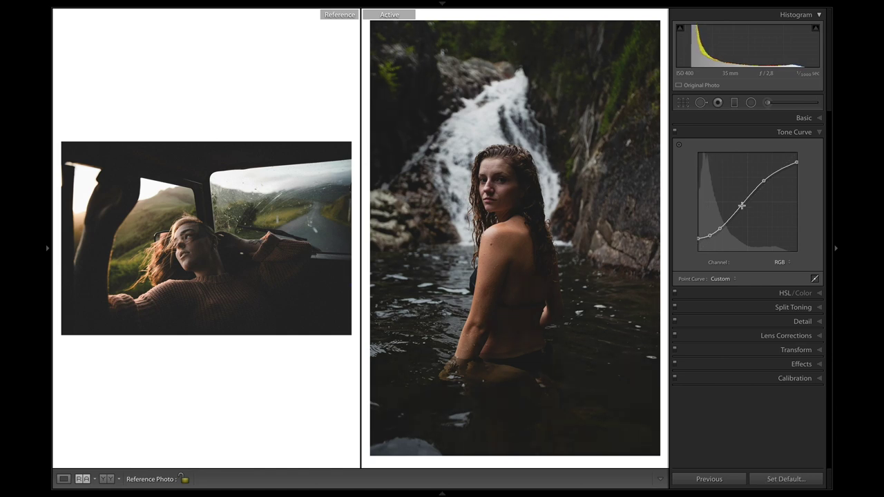
{"action": "left_click_drag", "start_coordinate": [740, 207], "coordinate": [740, 205]}
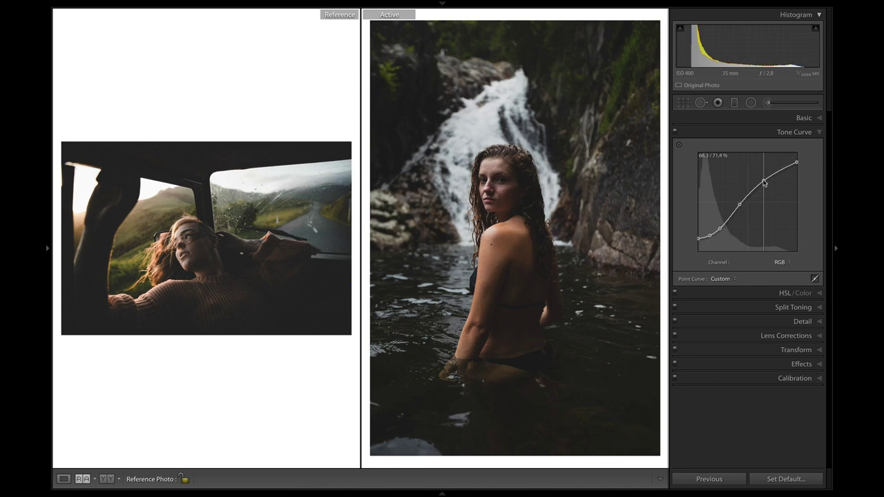
{"action": "key", "text": "alt"}
{"action": "left_click", "coordinate": [819, 365]}
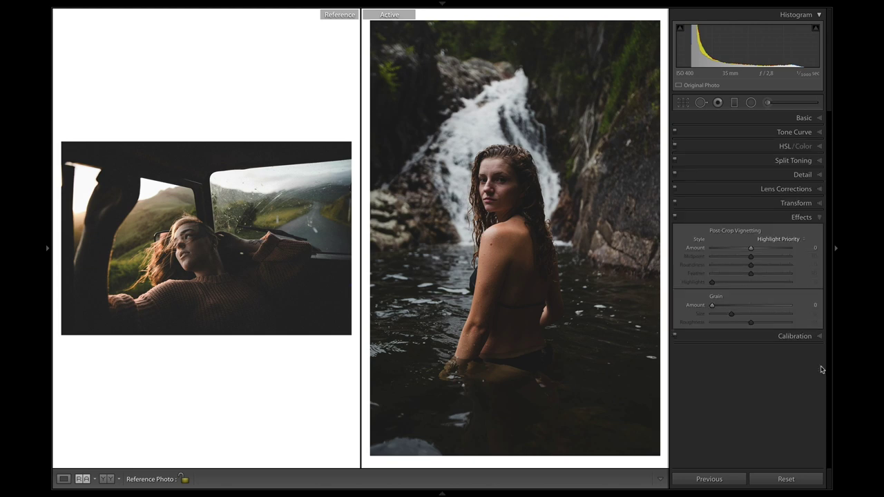
- Set Grain Amount to 29, zooming into both faces to compare grain against the reference
{"action": "left_click_drag", "start_coordinate": [723, 308], "coordinate": [728, 309]}
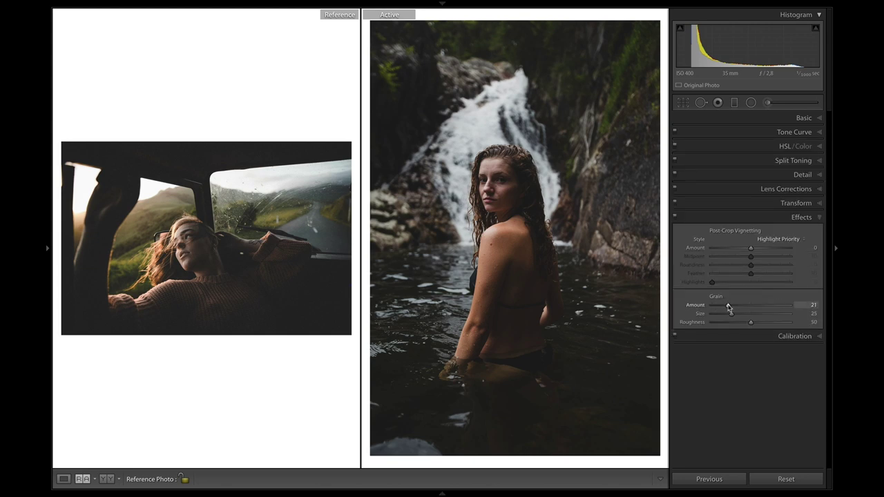
{"action": "left_click", "coordinate": [228, 304]}
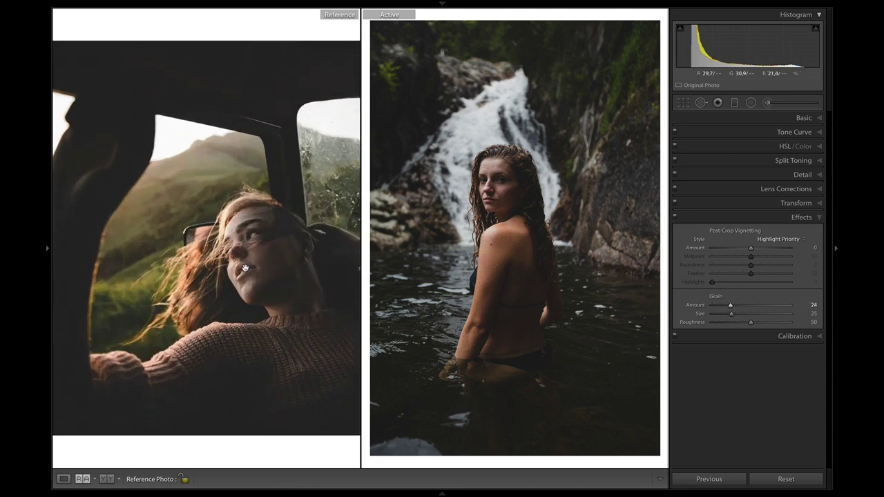
{"action": "left_click_drag", "start_coordinate": [268, 259], "coordinate": [249, 257]}
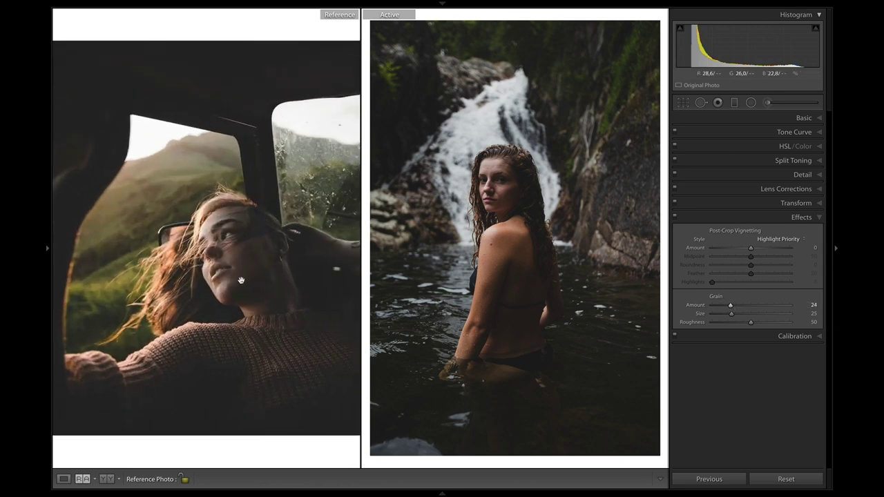
{"action": "left_click_drag", "start_coordinate": [731, 305], "coordinate": [740, 308]}
{"action": "left_click", "coordinate": [493, 165]}
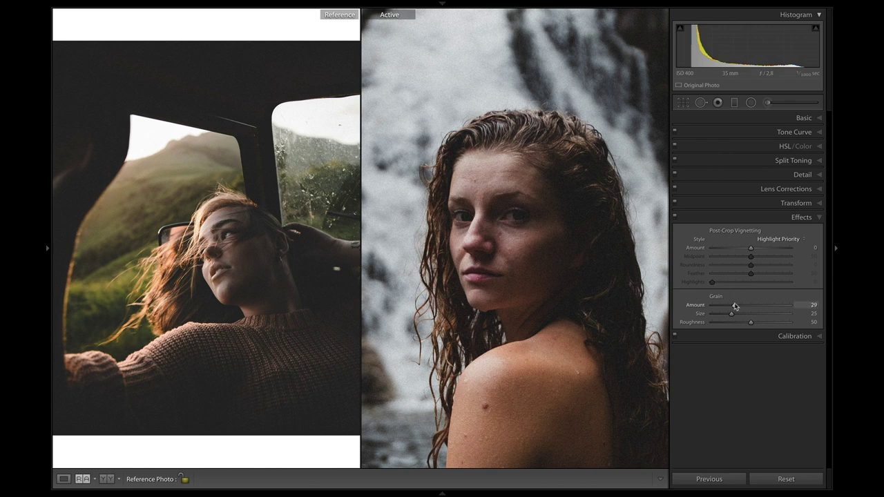
{"action": "left_click", "coordinate": [507, 214]}
{"action": "left_click", "coordinate": [237, 245]}
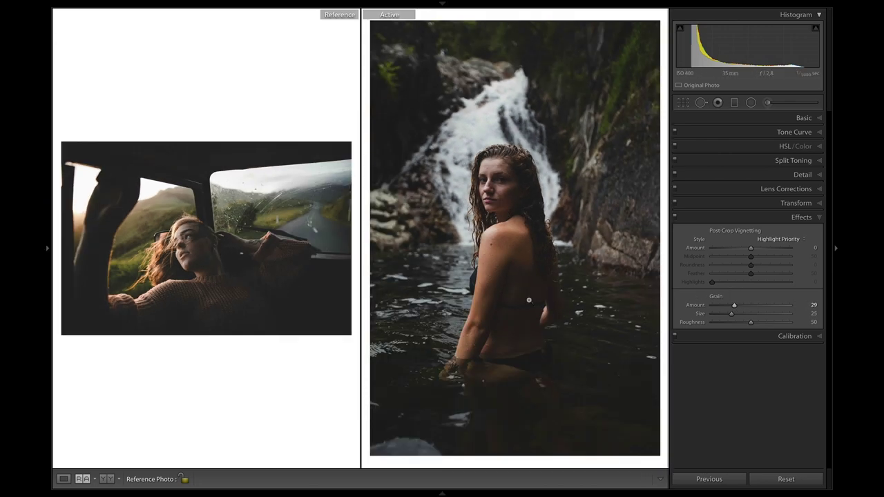
{"action": "key", "text": "alt"}
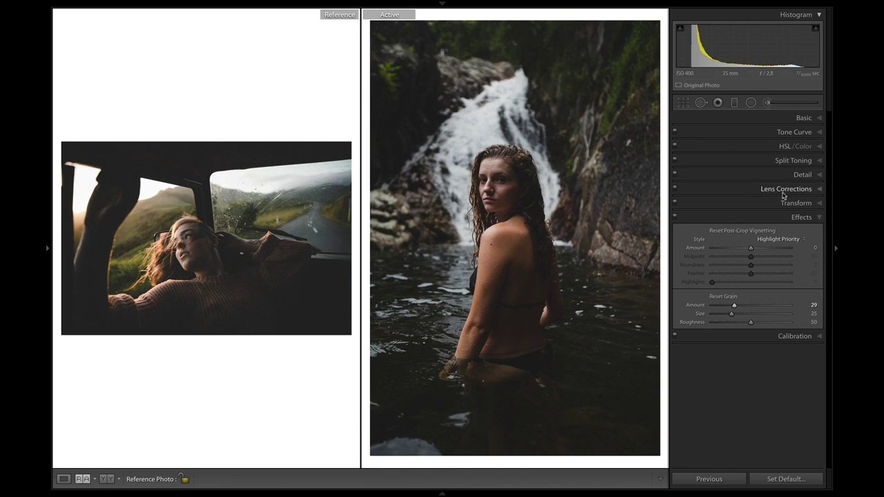
- Shift yellow hue −32 and green −60, and raise yellow luminance +73, green +97
{"action": "key", "text": "ctrl+alt+shift+h"}
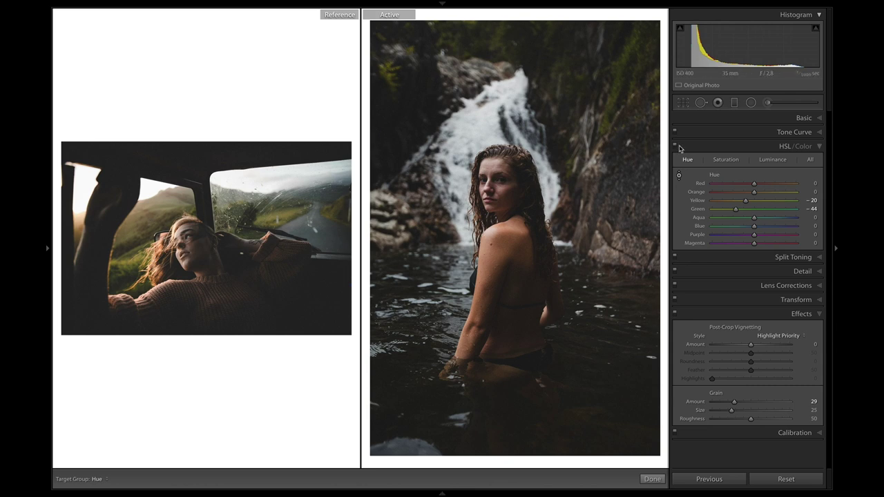
{"action": "left_click_drag", "start_coordinate": [414, 83], "coordinate": [415, 114]}
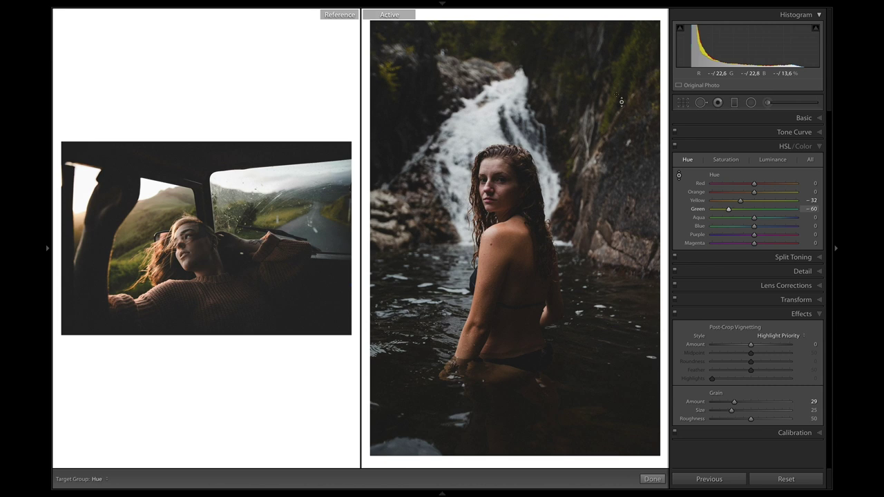
{"action": "key", "text": "ctrl+alt+shift+l"}
{"action": "left_click_drag", "start_coordinate": [621, 102], "coordinate": [621, 55]}
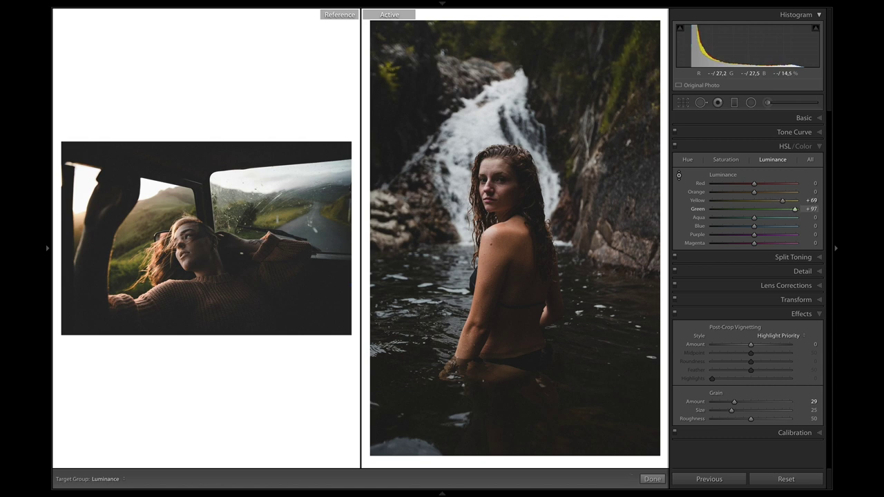
{"action": "left_click_drag", "start_coordinate": [621, 101], "coordinate": [621, 100]}
- Raise Exposure slightly to +0,12
{"action": "key", "text": "ctrl+alt+shift+n"}
{"action": "key", "text": "equal"}
{"action": "key", "text": "equal"}
{"action": "key", "text": "equal"}
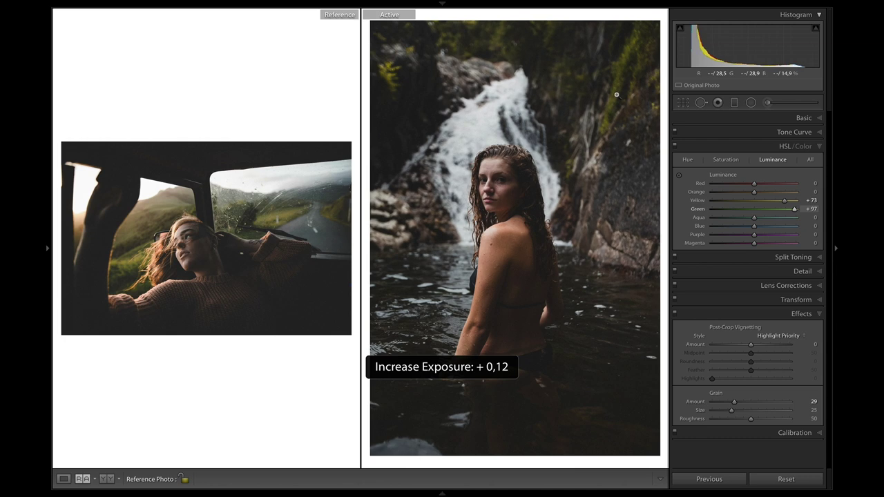
{"action": "key", "text": "minus"}
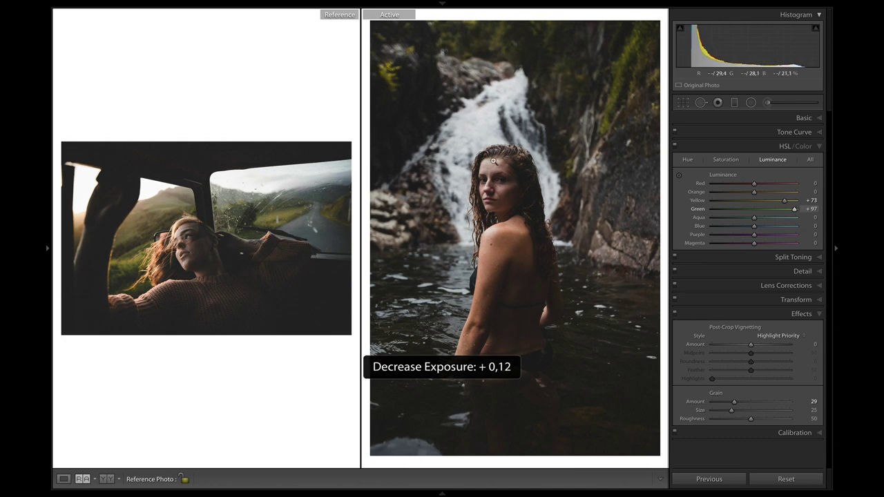
- Deepen Blacks to −38 and add a face radial filter with Shadows +25, Clarity +16
{"action": "left_click", "coordinate": [818, 119]}
{"action": "left_click_drag", "start_coordinate": [742, 261], "coordinate": [736, 264]}
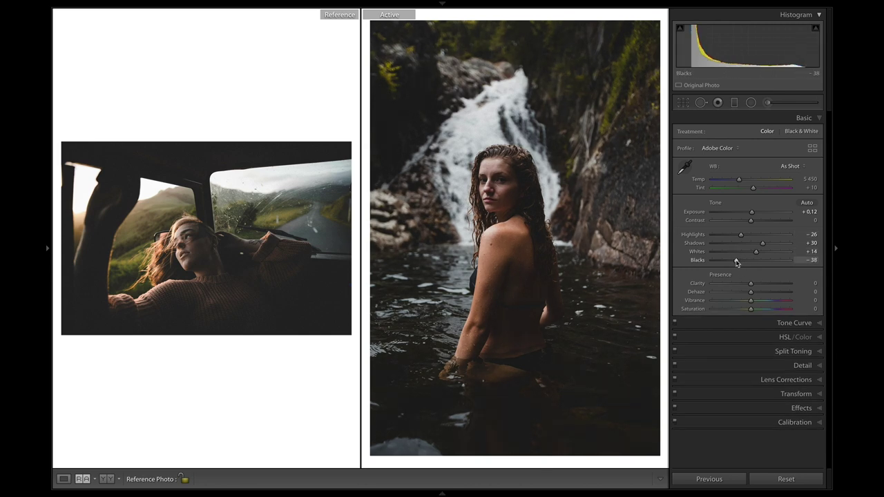
{"action": "left_click", "coordinate": [751, 102]}
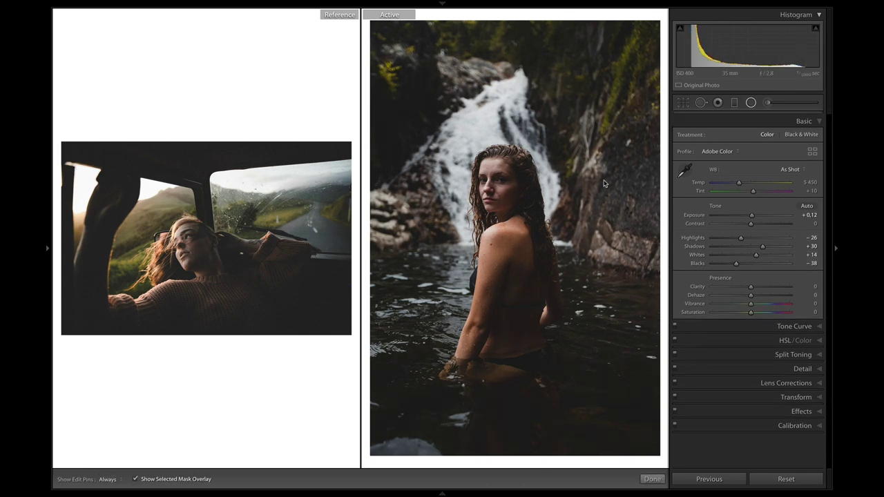
{"action": "left_click_drag", "start_coordinate": [494, 188], "coordinate": [516, 213]}
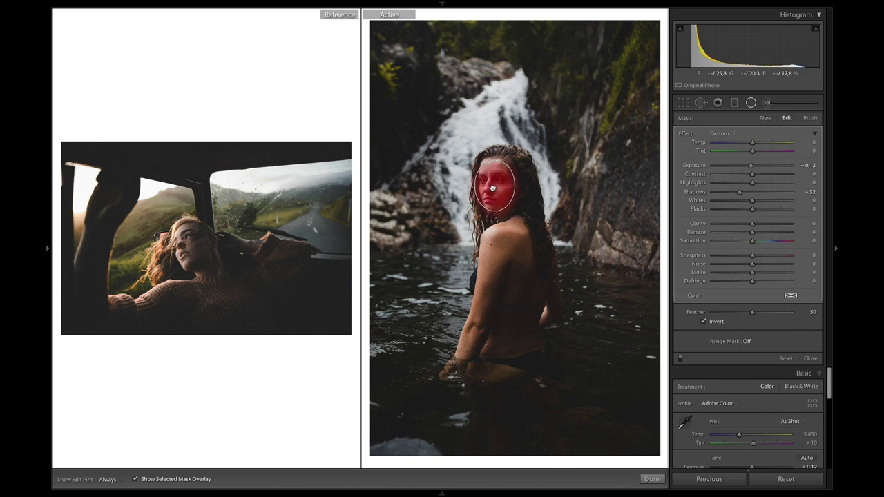
{"action": "left_click_drag", "start_coordinate": [758, 192], "coordinate": [758, 223]}
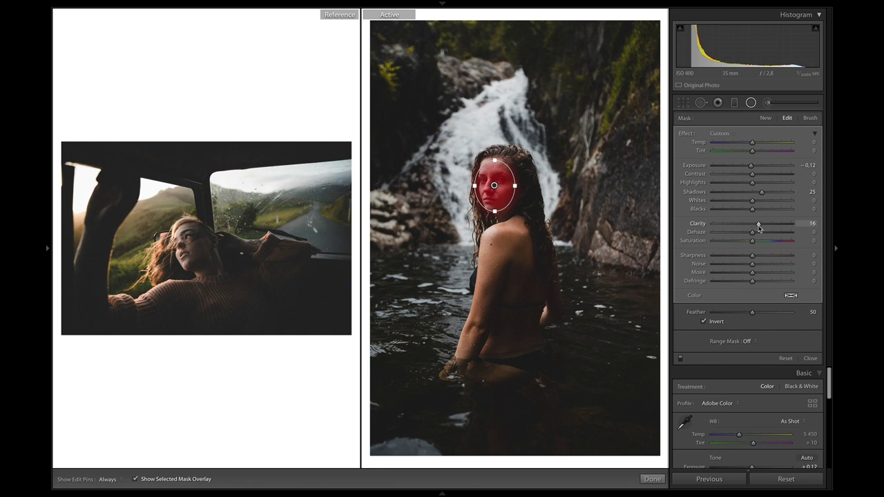
{"action": "key", "text": "shift+m"}
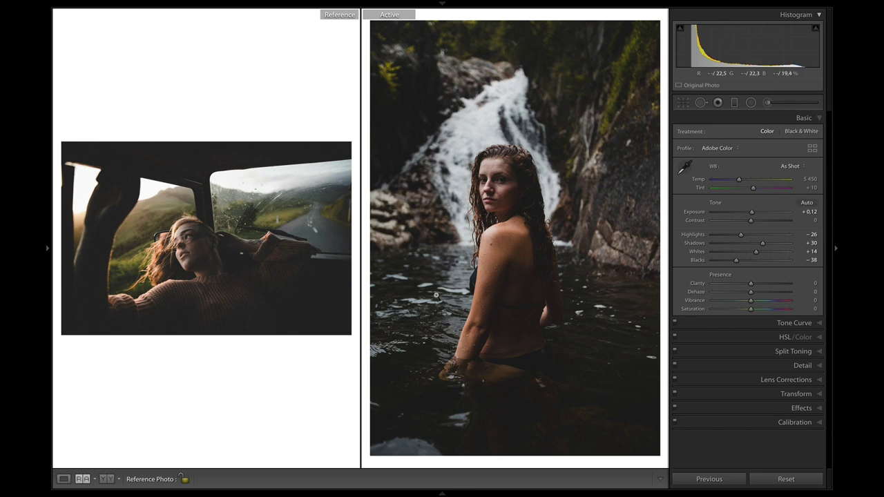
- Add a diagonal graduated filter over the lower water with Exposure −0.23 and Shadows −32
{"action": "key", "text": "m"}
{"action": "left_click_drag", "start_coordinate": [518, 369], "coordinate": [517, 272]}
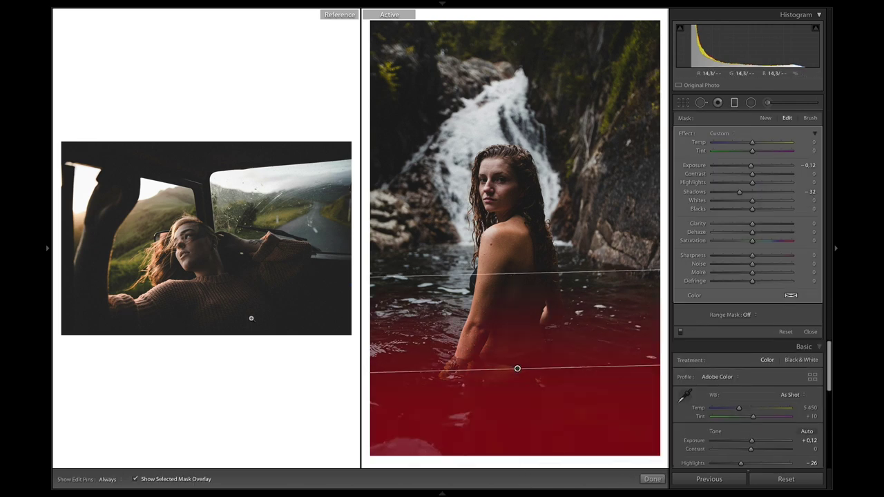
{"action": "key", "text": "o"}
{"action": "left_click_drag", "start_coordinate": [751, 166], "coordinate": [750, 167]}
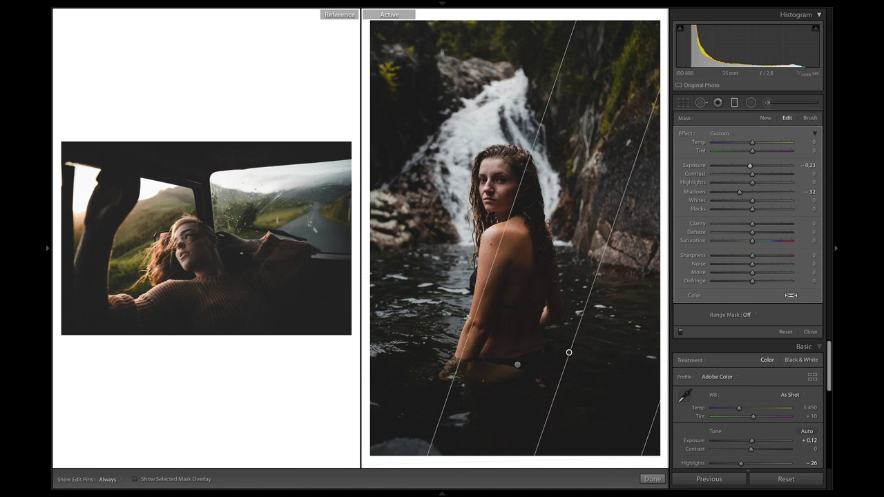
{"action": "mouse_move", "coordinate": [569, 352]}
{"action": "left_mouse_down"}
{"action": "mouse_move", "coordinate": [556, 345]}
{"action": "mouse_move", "coordinate": [567, 347]}
{"action": "left_mouse_up"}
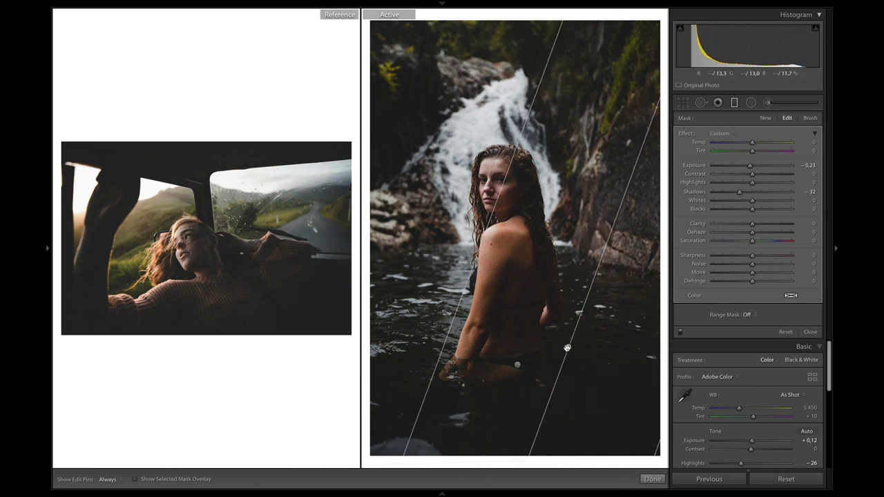
{"action": "key", "text": "m"}
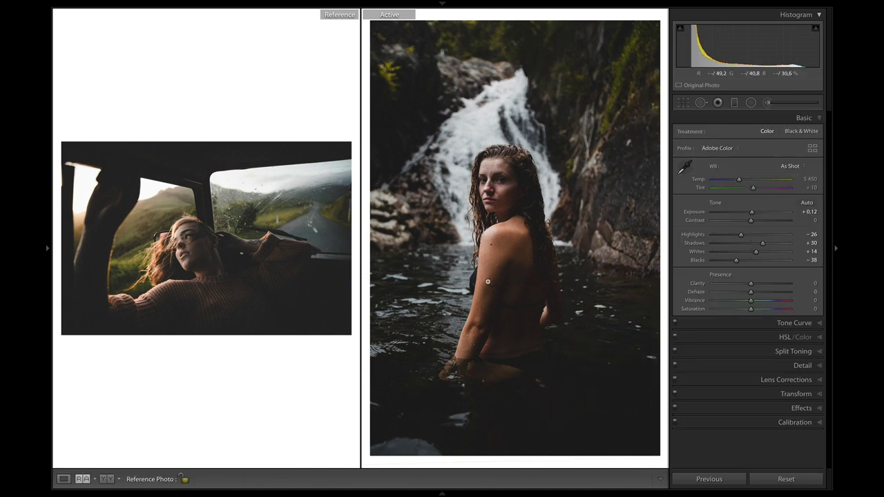
- Lower the skin's orange saturation to −22, raise Shadows to +50, and compare with the original
{"action": "key", "text": "ctrl+alt+shift+s"}
{"action": "left_click_drag", "start_coordinate": [498, 253], "coordinate": [497, 273]}
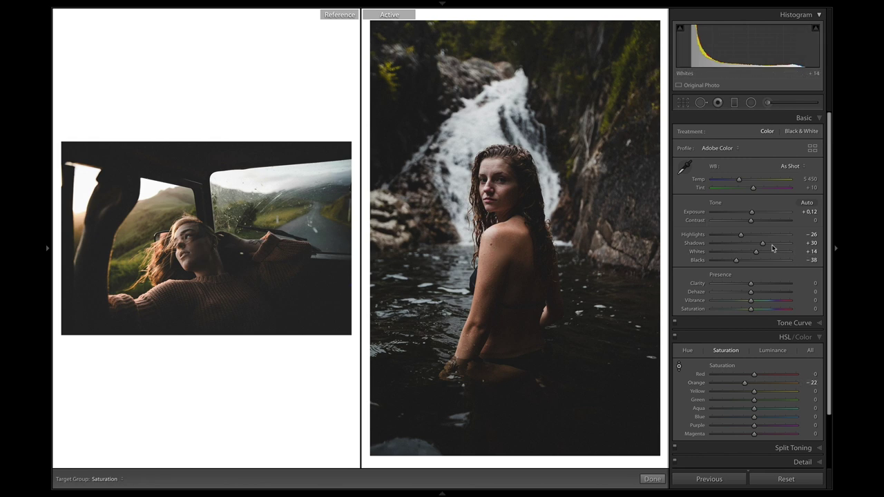
{"action": "left_click_drag", "start_coordinate": [771, 246], "coordinate": [772, 247]}
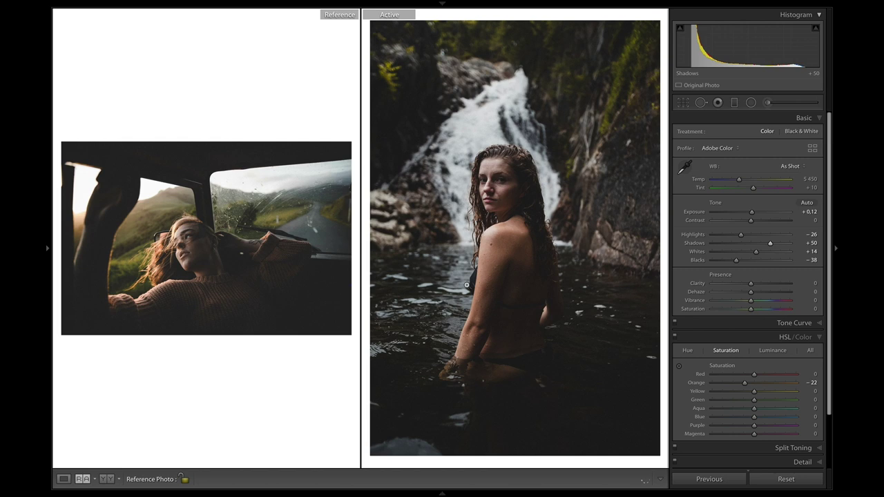
{"action": "key", "text": "backslash"}
{"action": "key", "text": "backslash"}
{"action": "key", "text": "backslash"}
{"action": "key", "text": "backslash"}
{"action": "key", "text": "backslash"}
{"action": "key", "text": "backslash"}
{"action": "key", "text": "backslash"}
{"action": "key", "text": "backslash"}
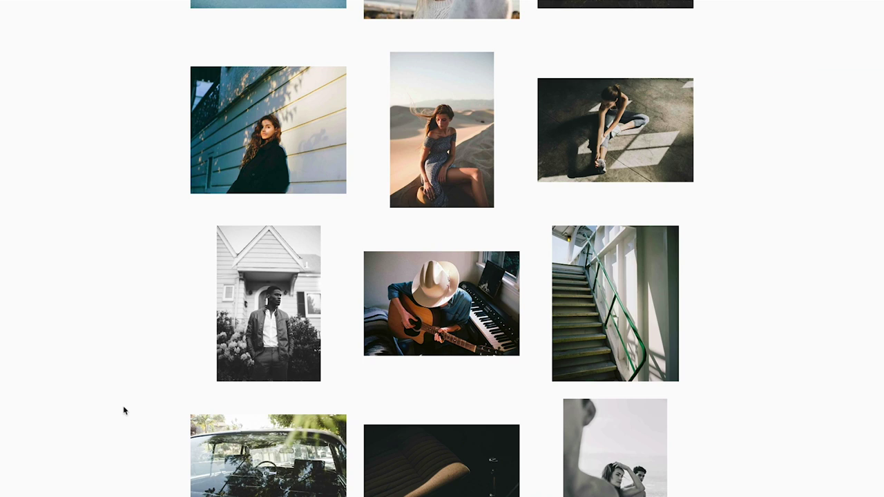
- Scroll the portfolio gallery and enlarge the black-and-white portrait of the man outside the gabled house
{"action": "scroll", "coordinate": [123, 408], "scroll_direction": "down", "scroll_amount": 3}
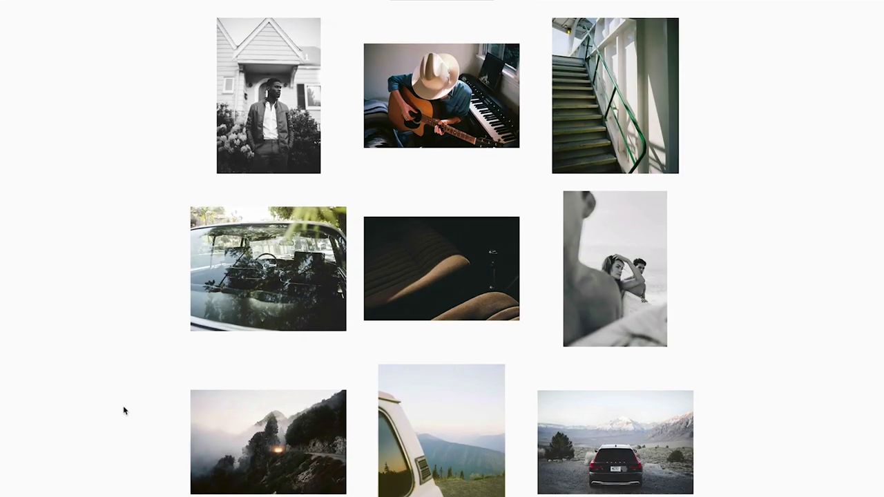
{"action": "scroll", "coordinate": [123, 408], "scroll_direction": "down", "scroll_amount": 1}
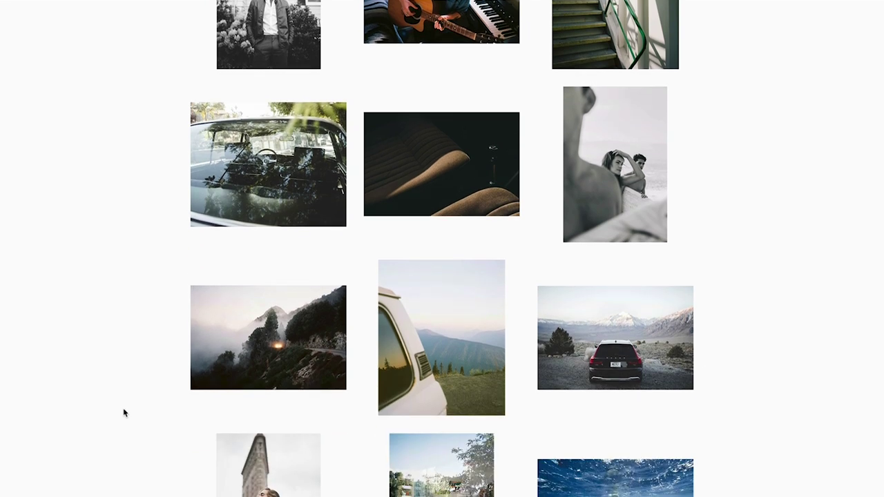
{"action": "scroll", "coordinate": [124, 411], "scroll_direction": "down", "scroll_amount": 2}
{"action": "scroll", "coordinate": [125, 413], "scroll_direction": "up", "scroll_amount": 8}
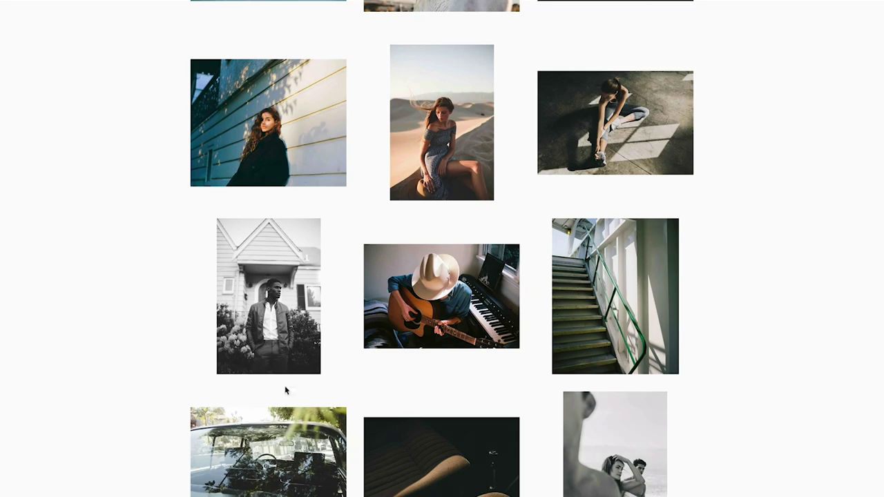
{"action": "left_click", "coordinate": [298, 364]}
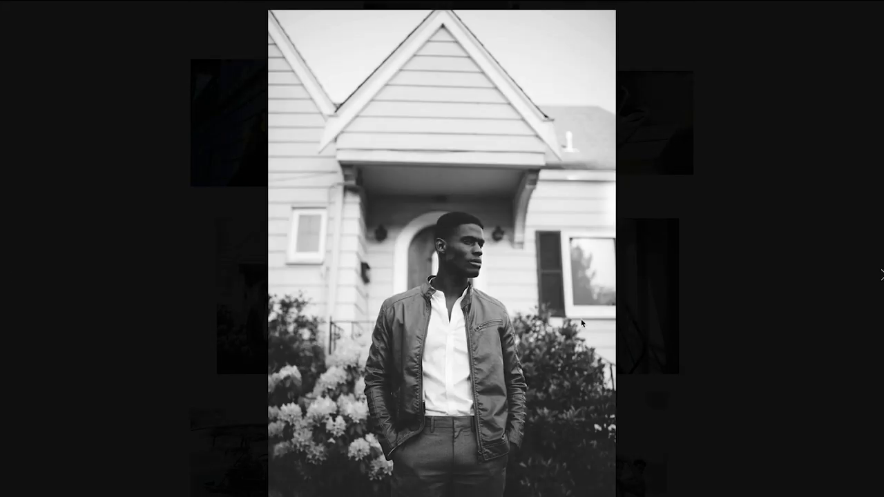
- Step through the enlarged photos to the van overlooking mountains, then the couple on a beach
{"action": "left_click", "coordinate": [735, 174]}
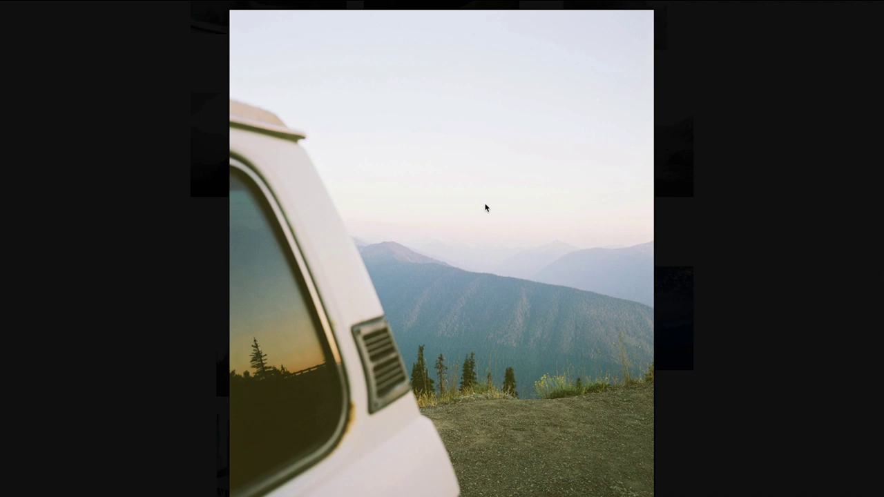
{"action": "left_click", "coordinate": [785, 168]}
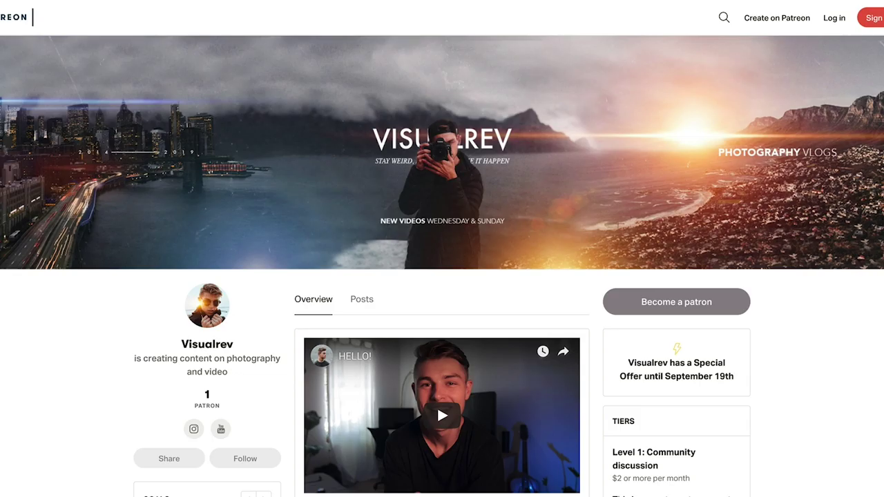
- Scroll down the Patreon creator page and highlight the Venture 20 special offer text
{"action": "scroll", "coordinate": [452, 331], "scroll_direction": "down", "scroll_amount": 5}
{"action": "scroll", "coordinate": [601, 368], "scroll_direction": "up", "scroll_amount": 2}
{"action": "scroll", "coordinate": [622, 297], "scroll_direction": "down", "scroll_amount": 8}
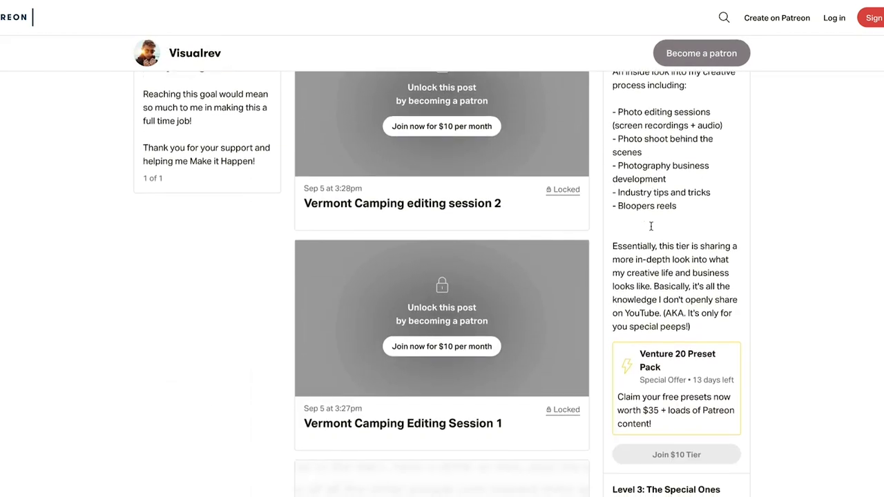
{"action": "left_click_drag", "start_coordinate": [641, 351], "coordinate": [665, 397]}
{"action": "left_click", "coordinate": [679, 383]}
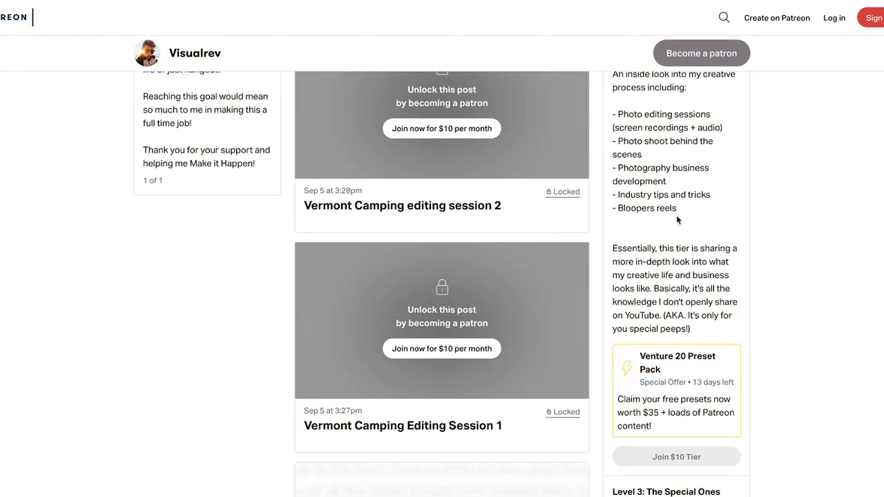
- Highlight the creator's description text, clear it, and return to the top of the page
{"action": "scroll", "coordinate": [663, 207], "scroll_direction": "up", "scroll_amount": 1}
{"action": "left_click_drag", "start_coordinate": [624, 188], "coordinate": [687, 265]}
{"action": "left_click", "coordinate": [687, 266]}
{"action": "scroll", "coordinate": [769, 235], "scroll_direction": "up", "scroll_amount": 3}
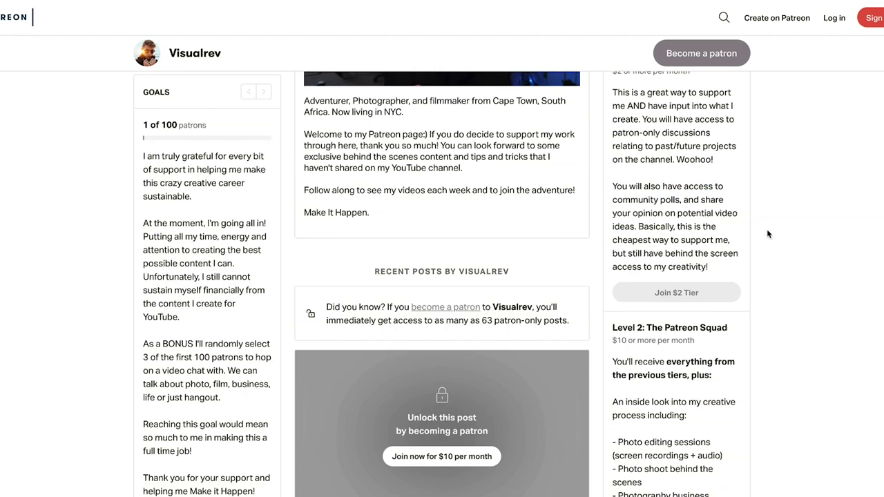
{"action": "scroll", "coordinate": [769, 235], "scroll_direction": "up", "scroll_amount": 5}
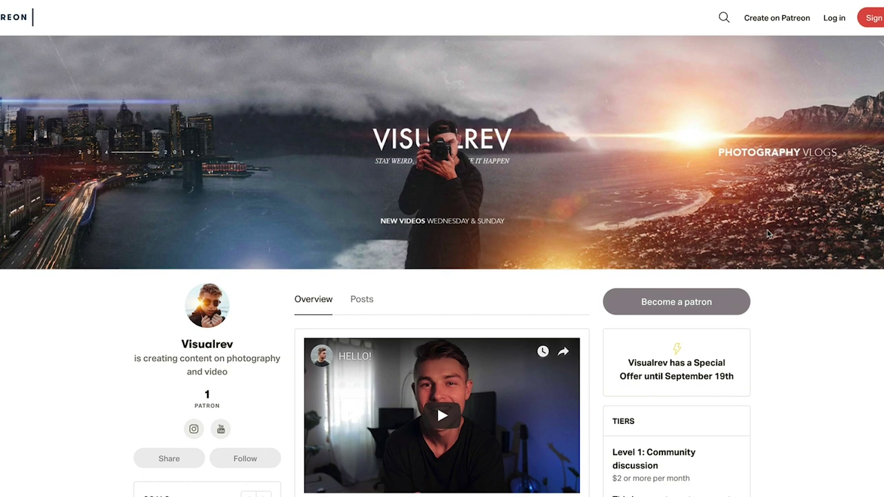